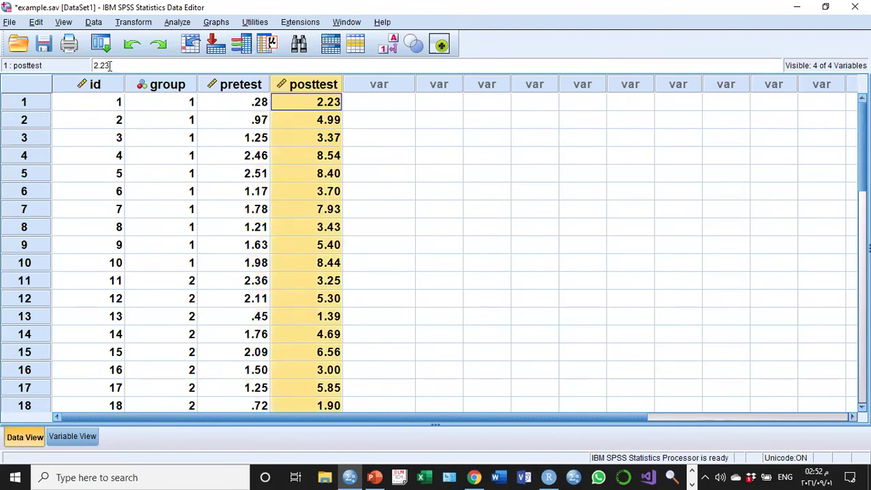
# Step: Check the value labels defined for the group variable, then return to the data
pyautogui.click(75, 435)
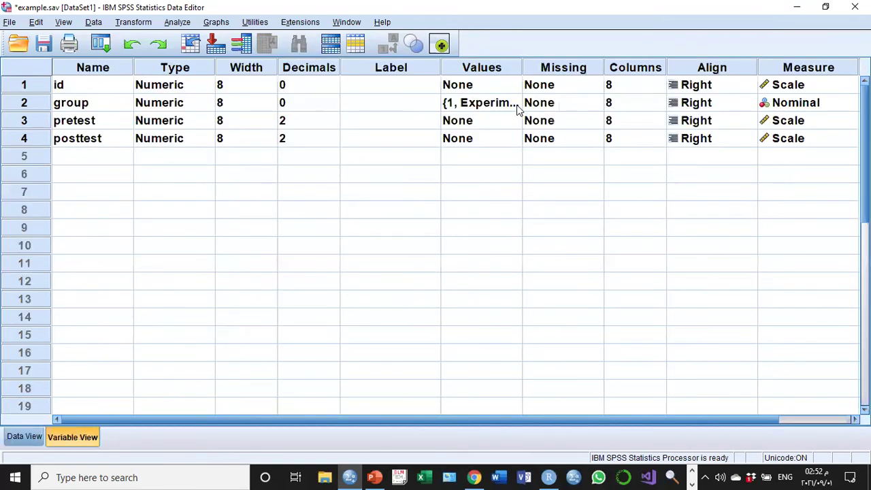
pyautogui.doubleClick(517, 107)
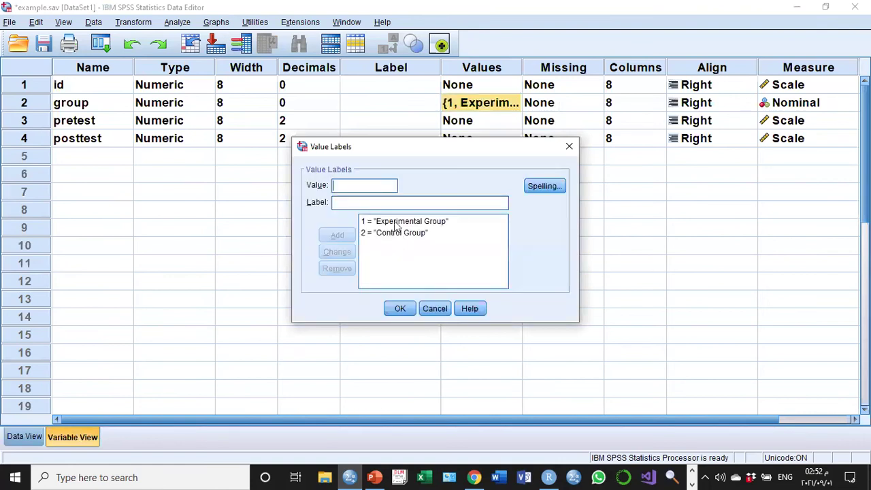
pyautogui.press('Tab')
pyautogui.press('Down')
pyautogui.click(403, 309)
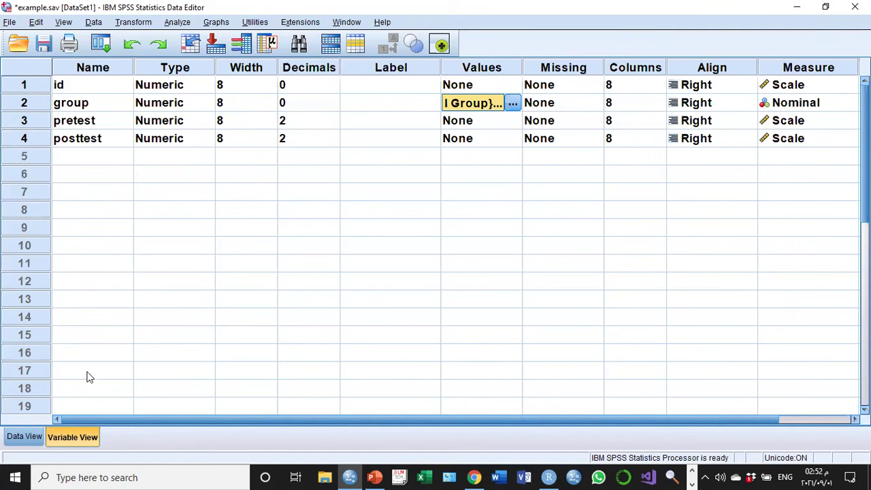
pyautogui.hotkey('ctrl', 't')
# Step: Set up an independent-samples t test with group as the grouping variable, defining the groups by values 1 and 2
pyautogui.click(176, 24)
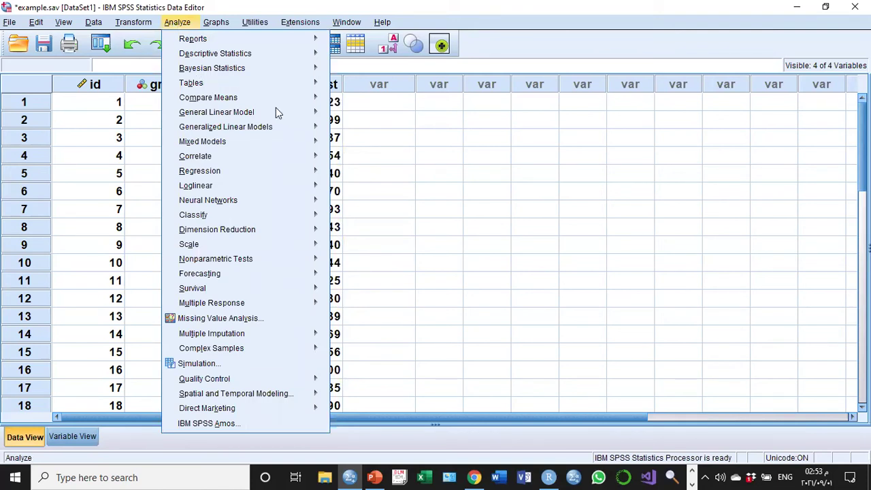
pyautogui.moveTo(310, 98)
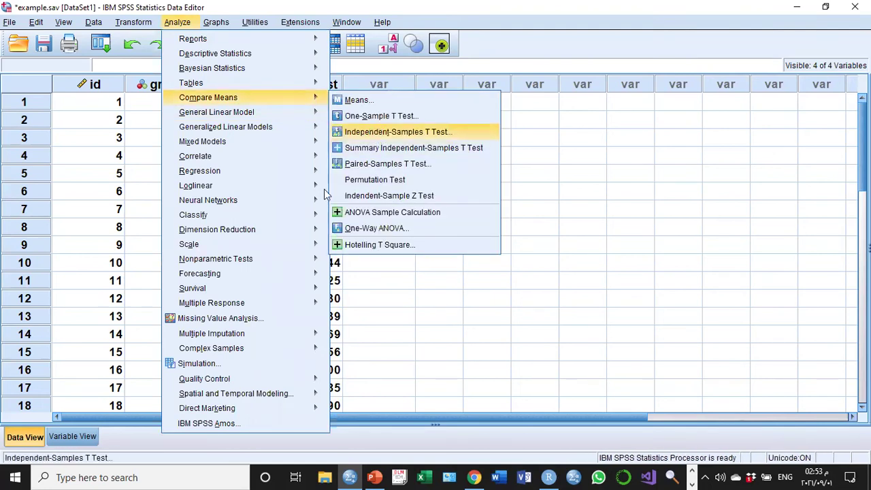
pyautogui.click(375, 132)
pyautogui.click(252, 150)
pyautogui.click(339, 218)
pyautogui.click(367, 242)
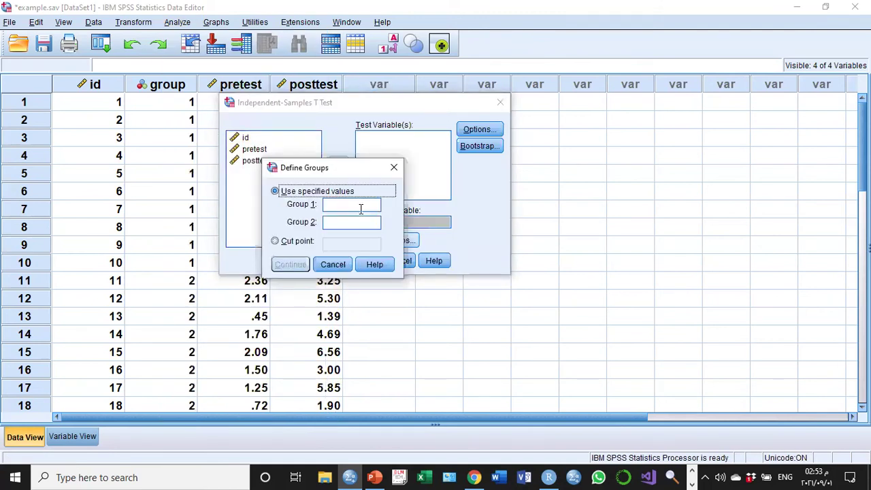
pyautogui.press('Tab')
pyautogui.write('1')
pyautogui.press('Tab')
pyautogui.write('2')
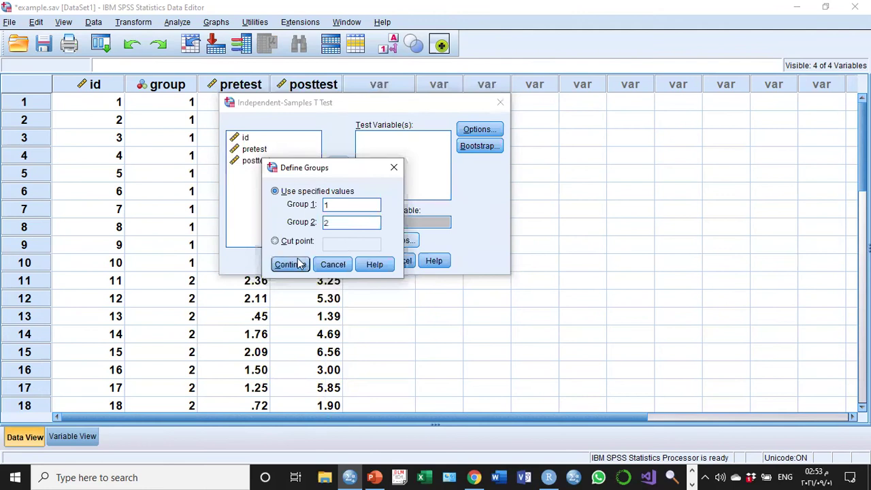
pyautogui.click(291, 265)
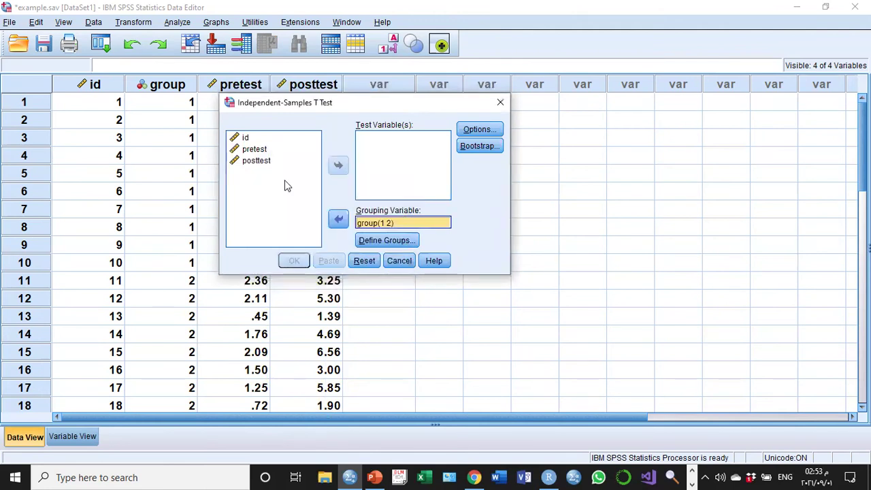
# Step: Run the independent-samples t test on pretest, keeping the 95% confidence interval and analysis-by-analysis exclusion of missing values
pyautogui.click(257, 150)
pyautogui.click(338, 166)
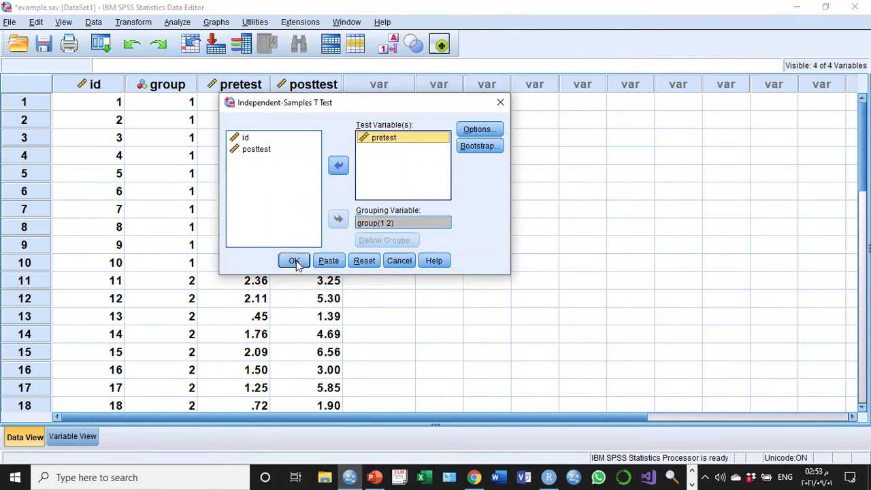
pyautogui.click(470, 130)
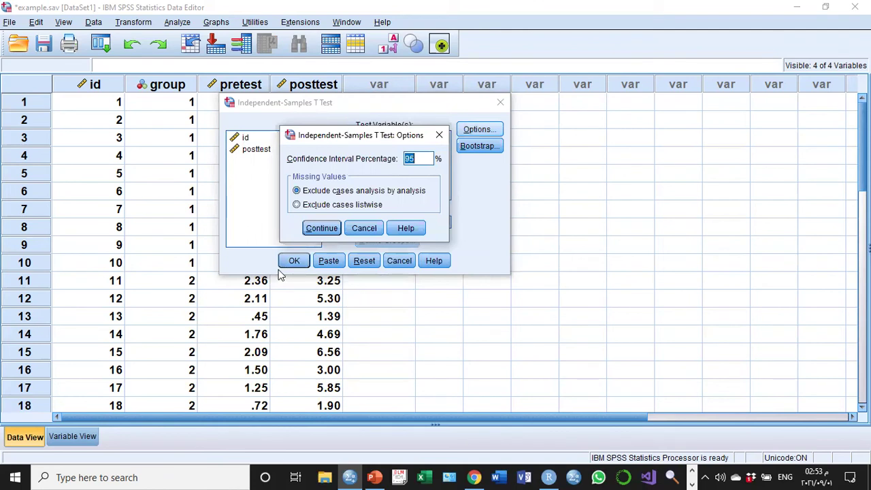
pyautogui.press('Return')
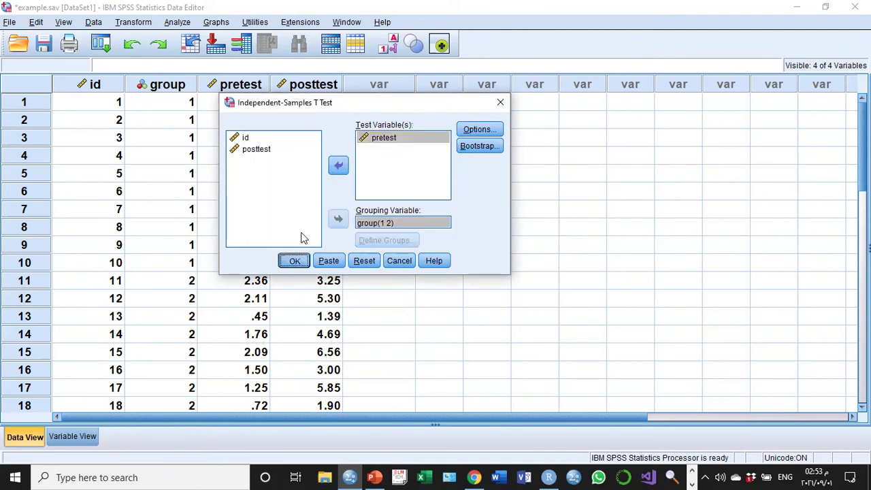
pyautogui.press('Return')
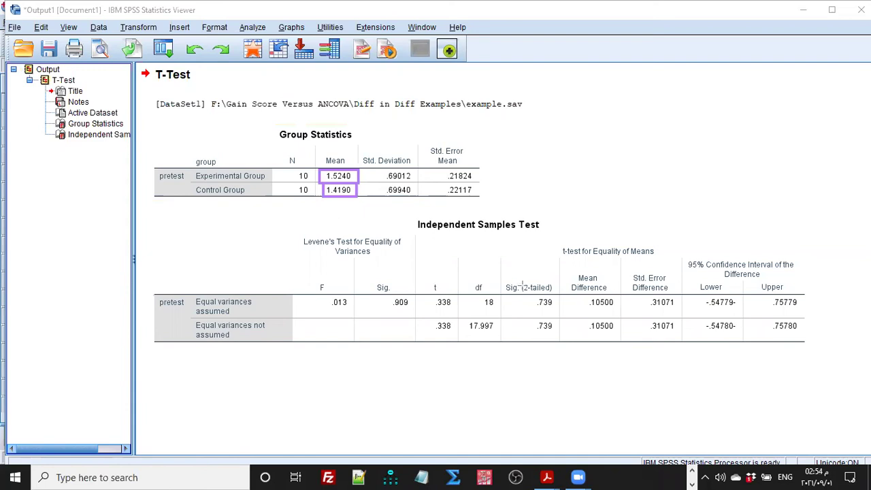
pyautogui.moveTo(427, 277); pyautogui.dragTo(463, 311)
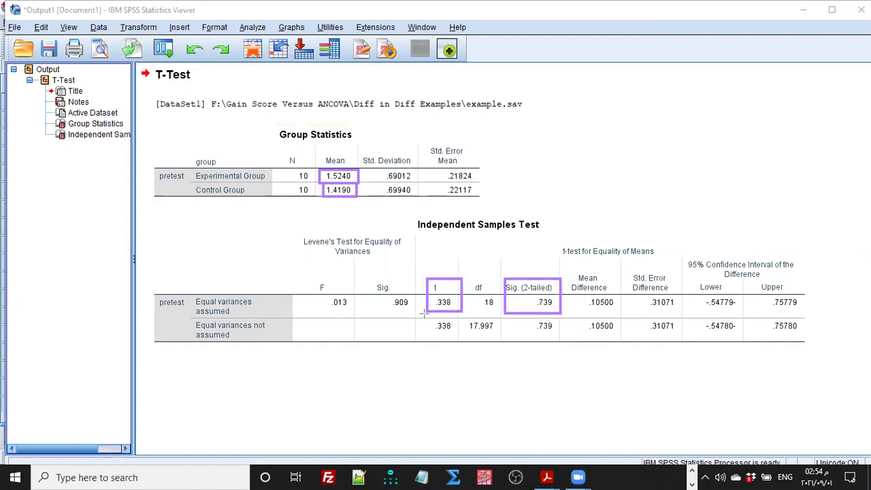
pyautogui.moveTo(308, 273)
pyautogui.mouseDown()
pyautogui.moveTo(361, 281)
pyautogui.moveTo(428, 320)
pyautogui.moveTo(413, 313)
pyautogui.mouseUp()
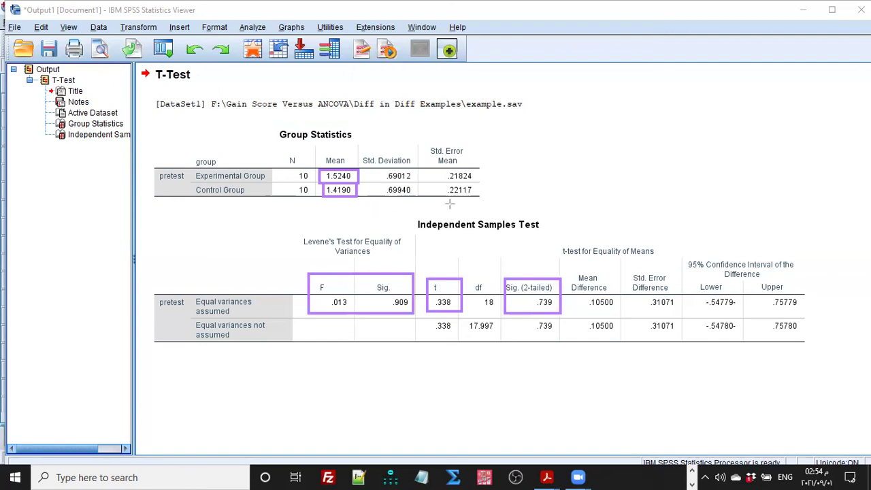
pyautogui.press('e')
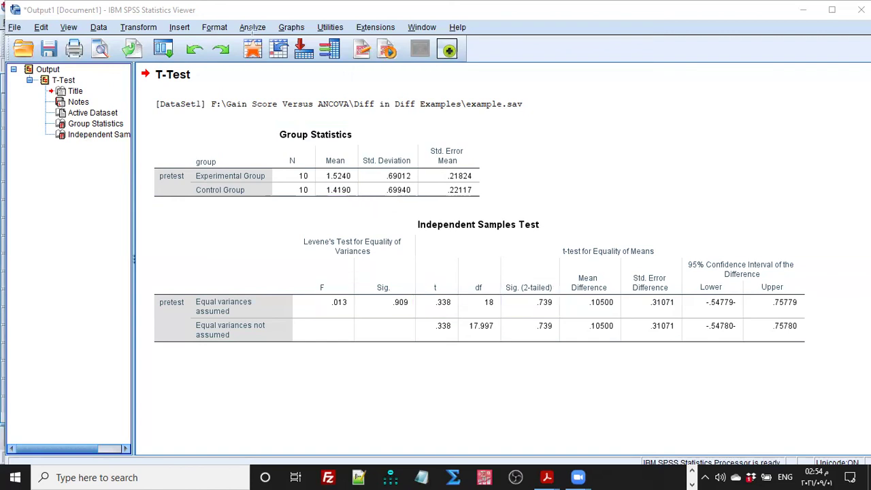
# Step: Run the independent-samples t test again with posttest replacing pretest as the test variable, keeping group(1 2)
pyautogui.click(254, 28)
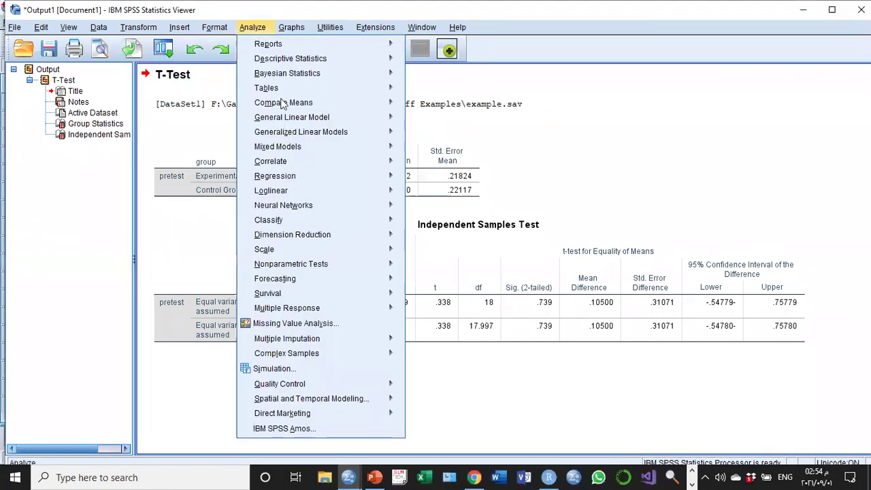
pyautogui.click(455, 139)
pyautogui.click(338, 165)
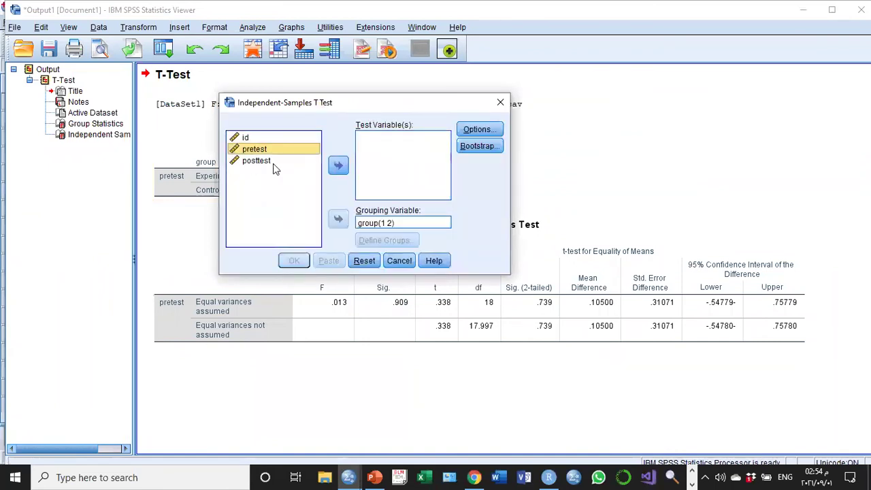
pyautogui.click(314, 160)
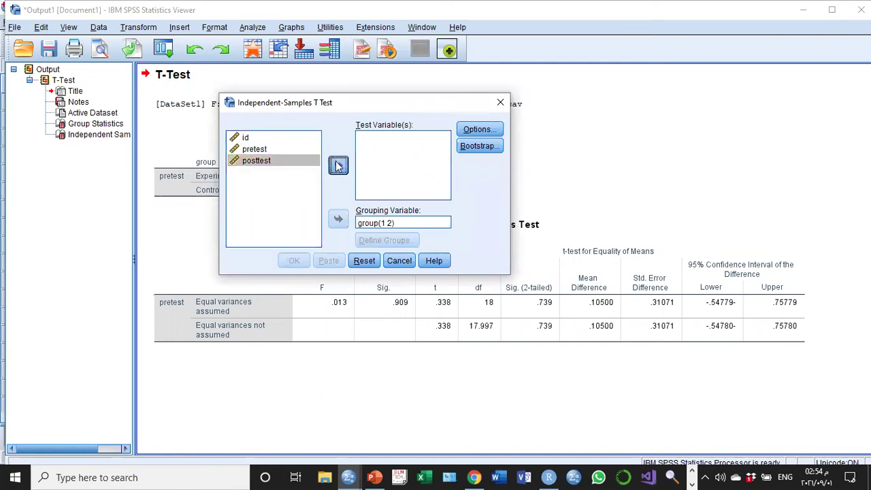
pyautogui.click(295, 263)
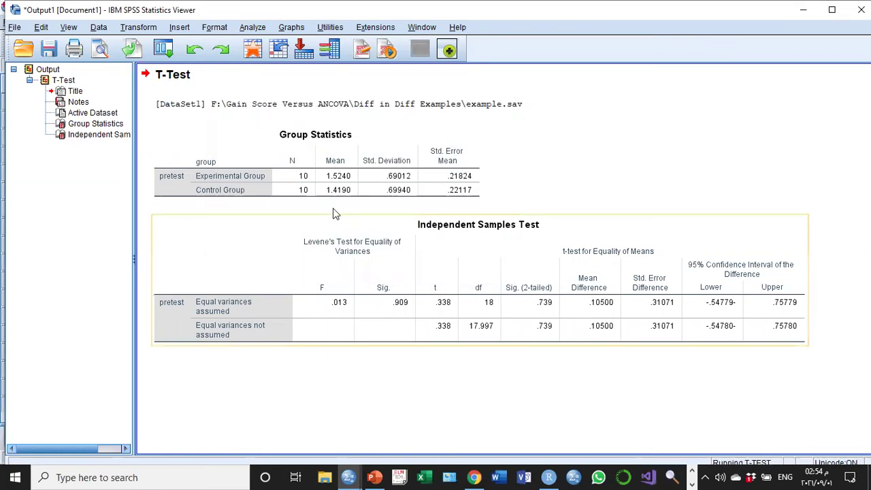
pyautogui.click(259, 185)
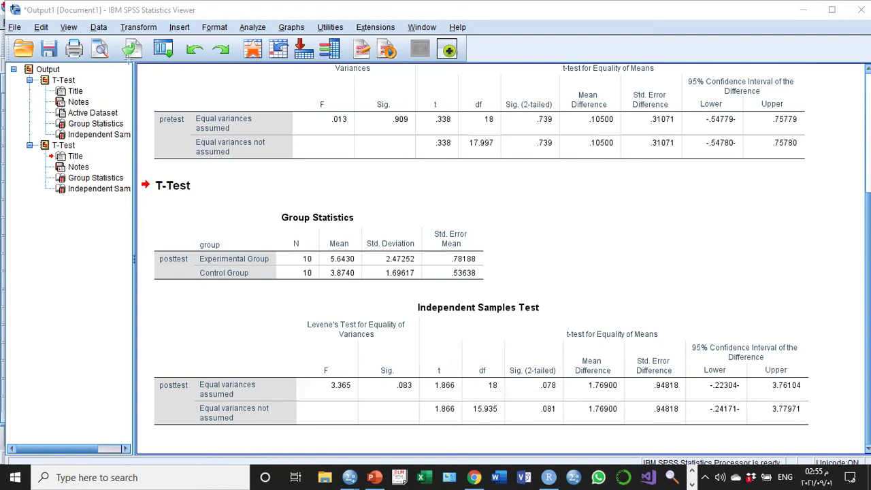
# Step: Return to the data and set up a computed variable named gain with the expression posttest - pretest
pyautogui.click(253, 50)
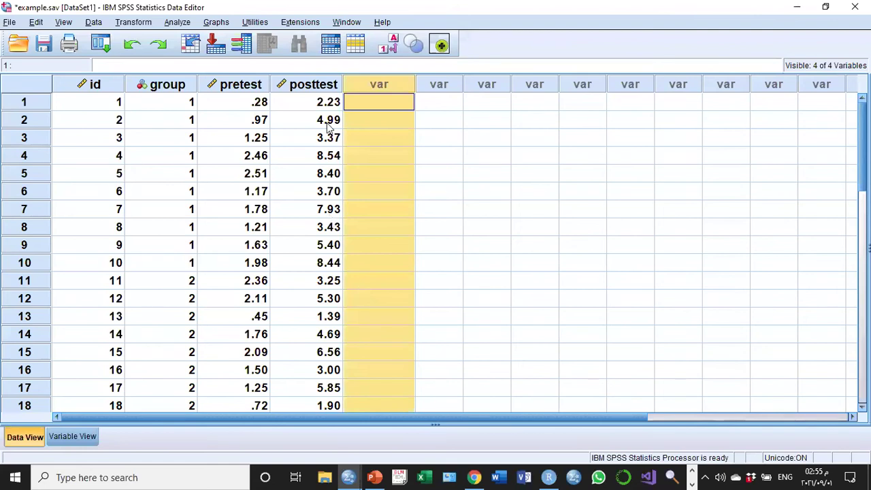
pyautogui.click(178, 22)
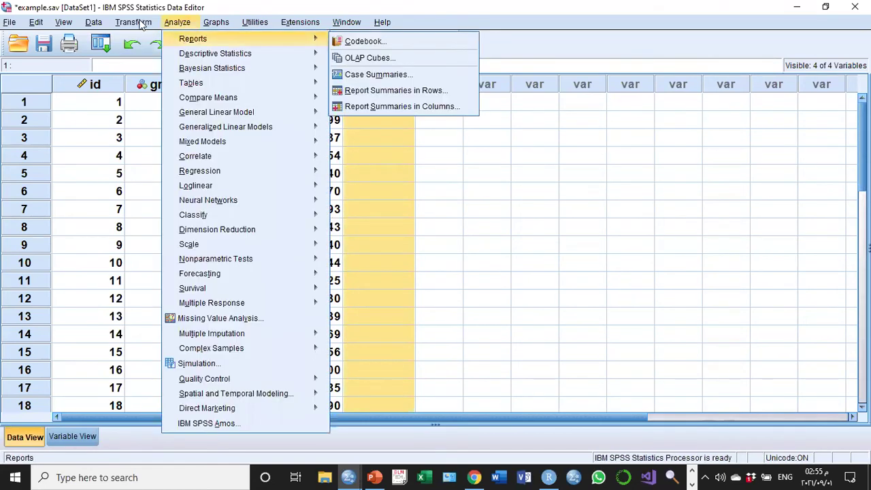
pyautogui.click(141, 22)
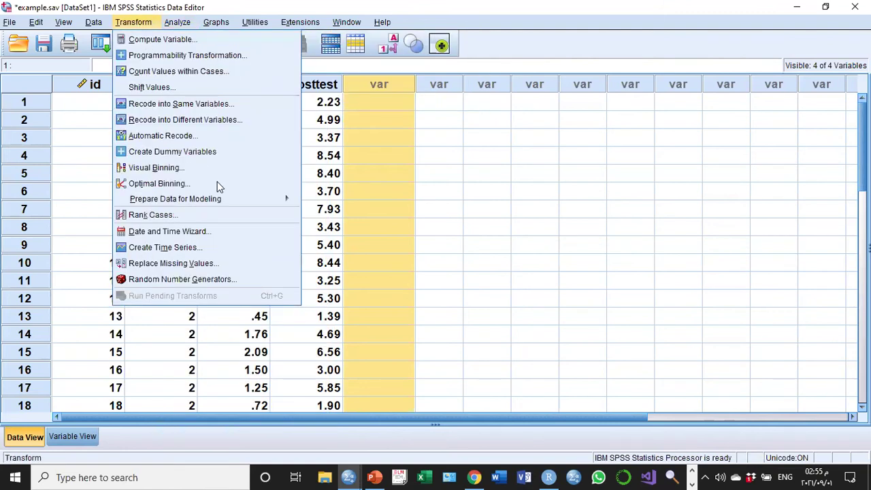
pyautogui.press('c')
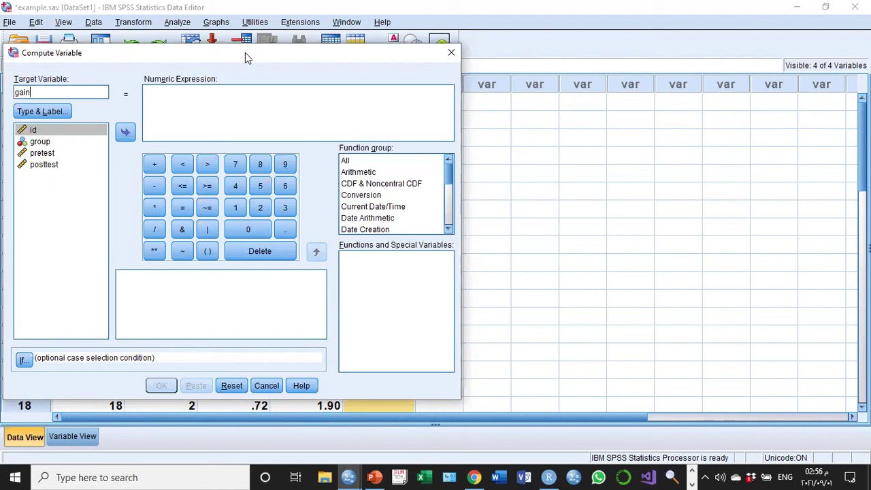
pyautogui.press('Tab')
pyautogui.press('End')
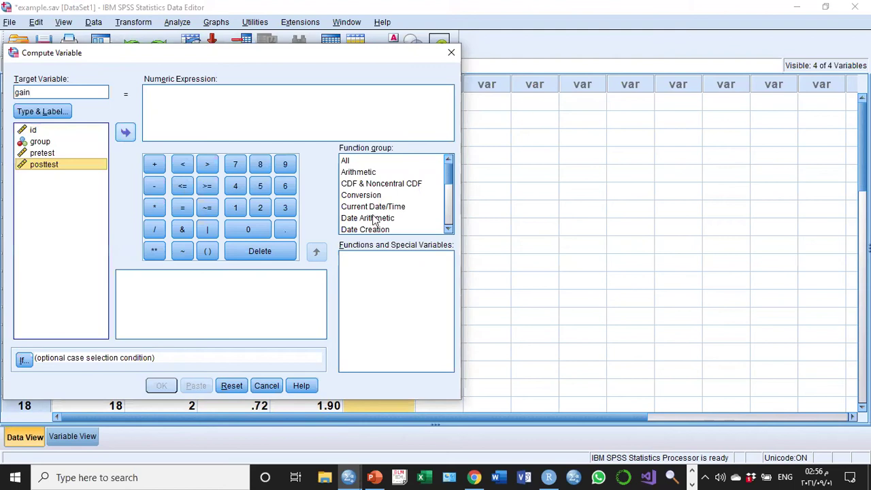
pyautogui.write('posttest - pretest')
# Step: Label the gain variable "الدرجة المكتسبة" and compute it, displaying its values in the data
pyautogui.hotkey('alt', 'l')
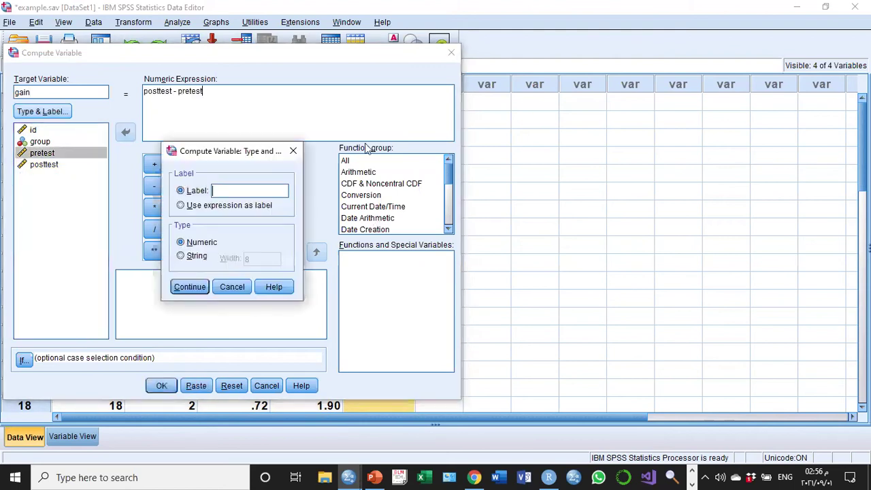
pyautogui.hotkey('alt', 'shift')
pyautogui.write('الدرجة ال')
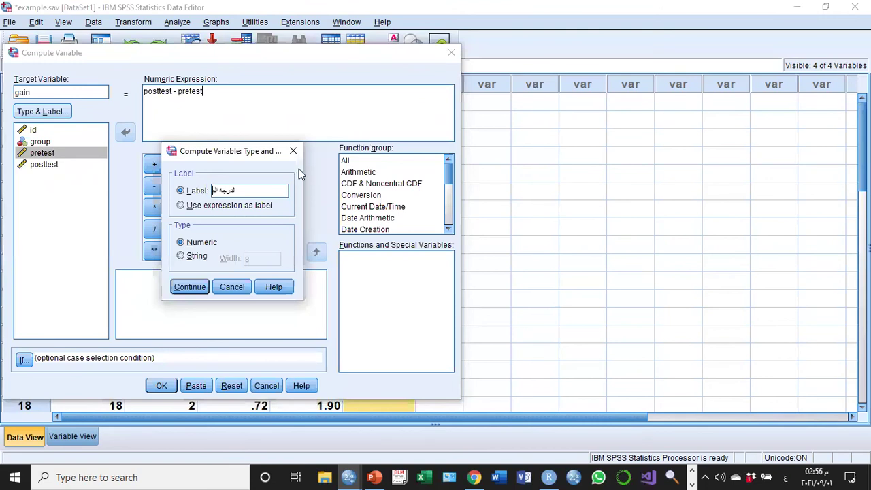
pyautogui.press('Return')
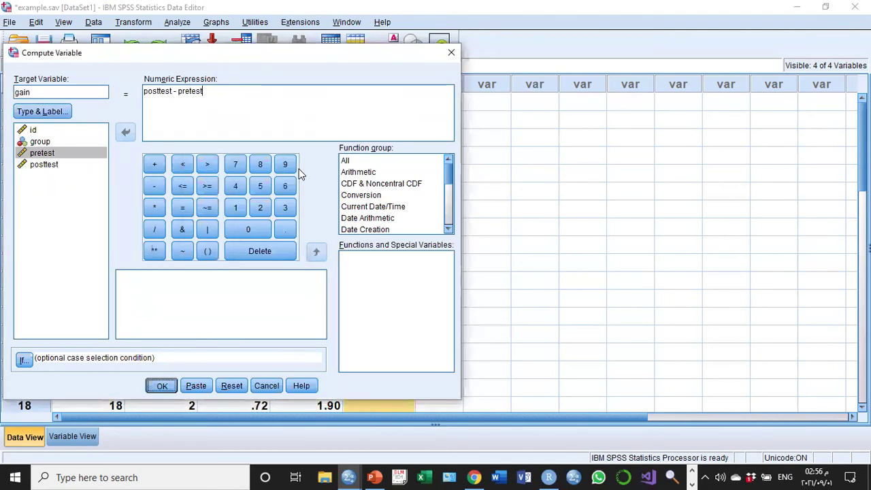
pyautogui.press('Return')
pyautogui.hotkey('alt', 'Tab')
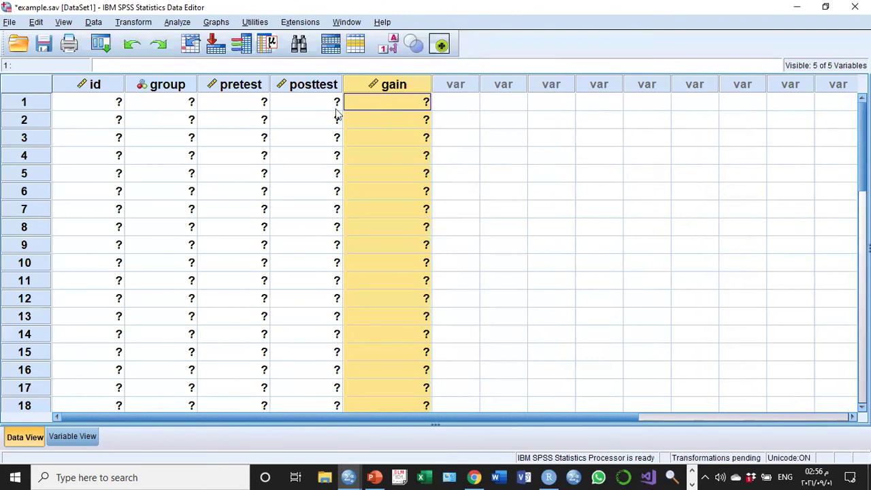
pyautogui.press('Down')
pyautogui.press('Down')
pyautogui.press('Down')
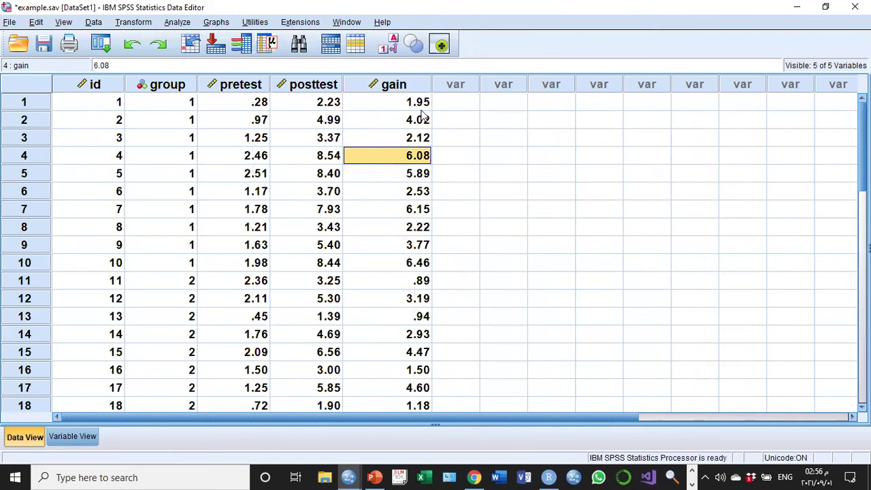
pyautogui.click(384, 120)
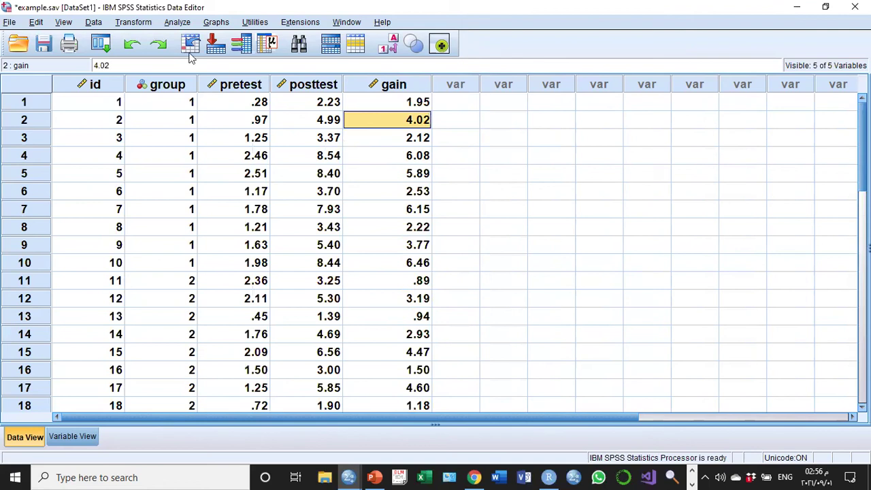
# Step: Run the independent-samples t test with gain replacing posttest as the test variable, grouped by group(1 2)
pyautogui.click(177, 25)
pyautogui.moveTo(217, 100)
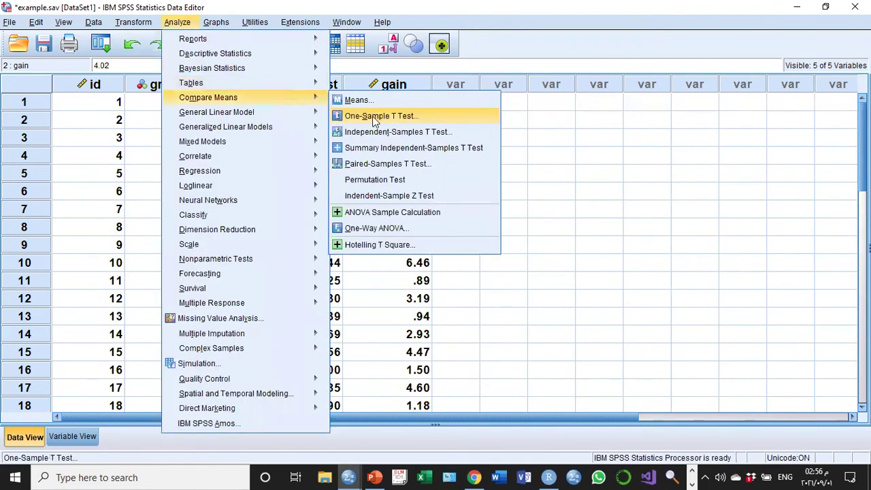
pyautogui.click(369, 130)
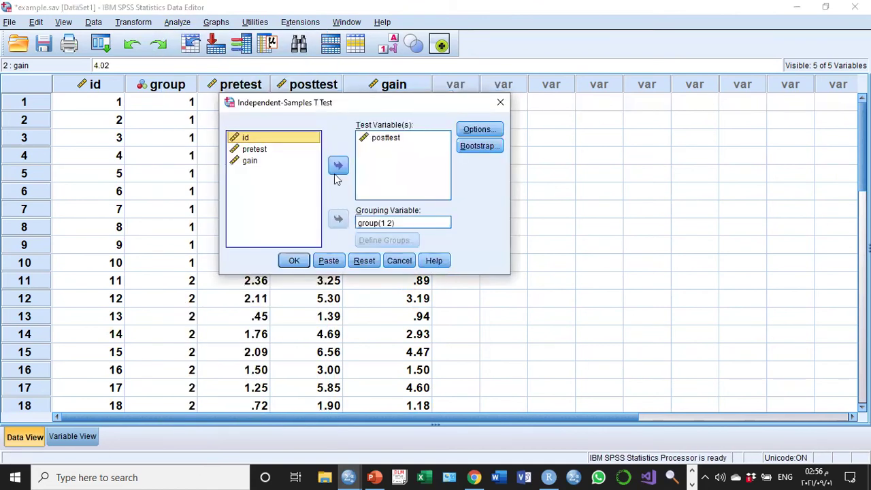
pyautogui.moveTo(386, 137); pyautogui.dragTo(304, 171)
pyautogui.click(250, 172)
pyautogui.click(338, 165)
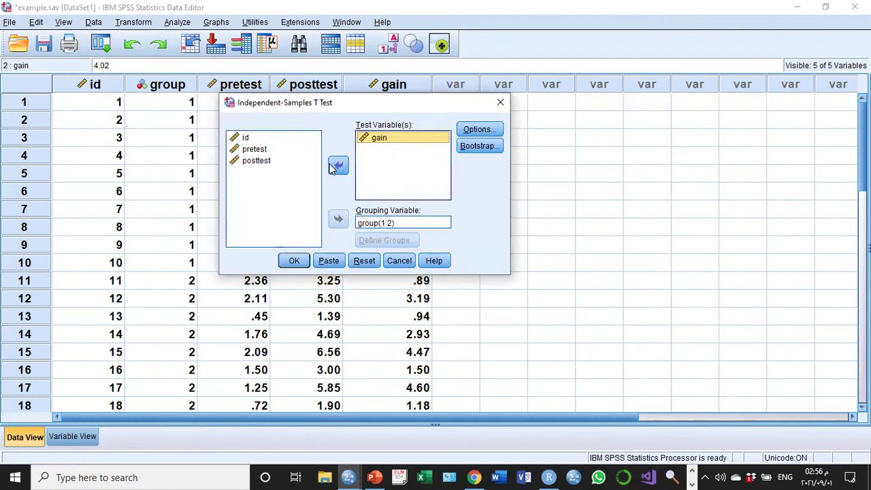
pyautogui.click(295, 260)
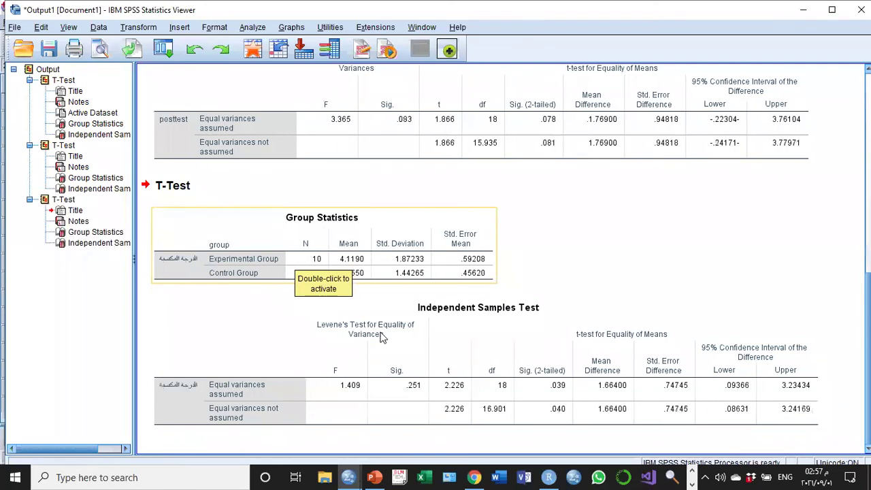
# Step: Examine the gain t-test output: Levene's test, t, df, two-tailed significance, and the experimental and control group means
pyautogui.scroll(-5, 385, 337)
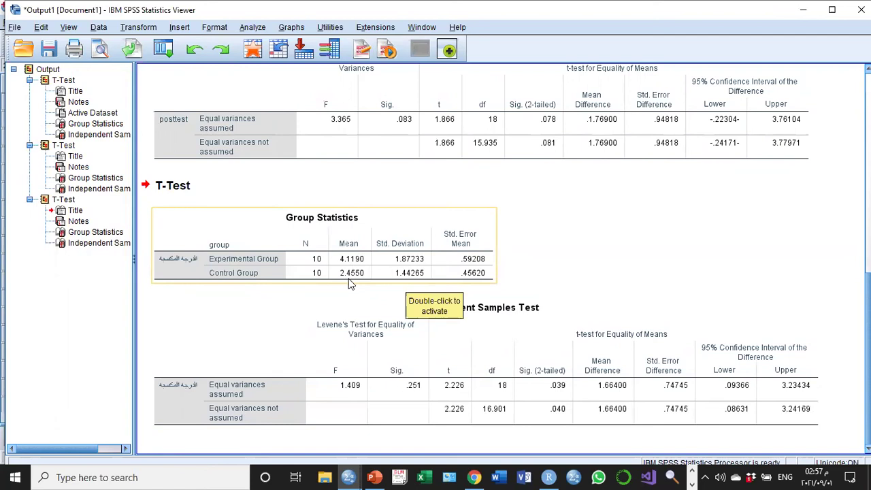
pyautogui.click(368, 401)
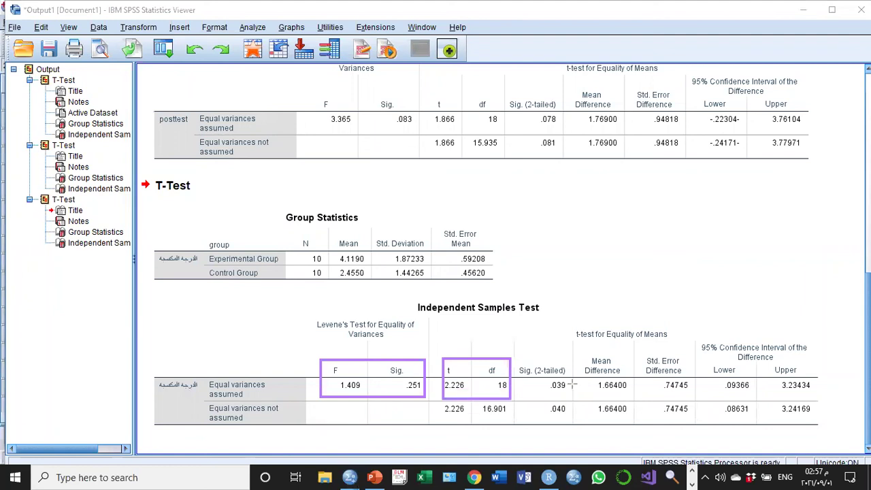
pyautogui.moveTo(519, 360); pyautogui.dragTo(570, 398)
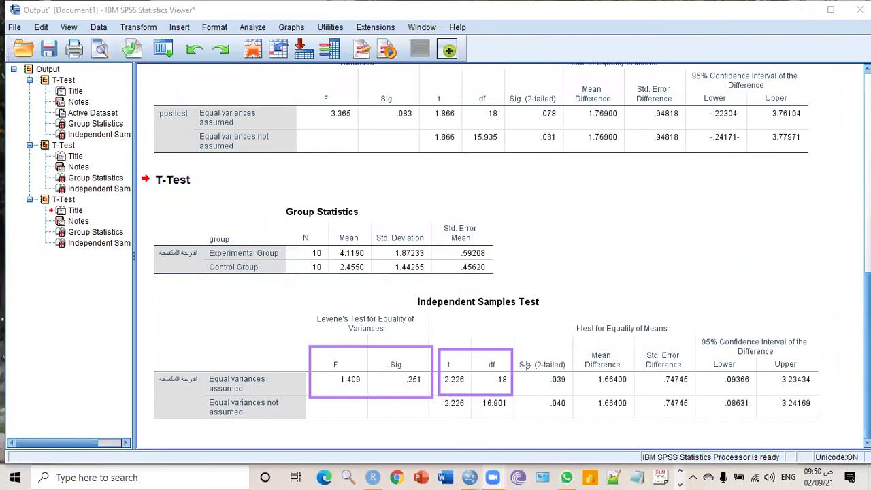
pyautogui.moveTo(520, 351)
pyautogui.mouseDown()
pyautogui.moveTo(626, 399)
pyautogui.moveTo(577, 396)
pyautogui.mouseUp()
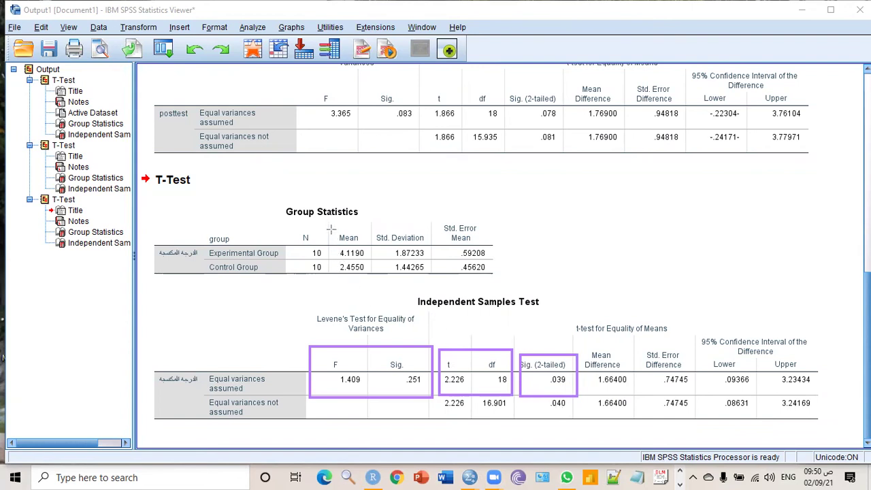
pyautogui.moveTo(326, 233)
pyautogui.mouseDown()
pyautogui.moveTo(350, 238)
pyautogui.moveTo(373, 273)
pyautogui.mouseUp()
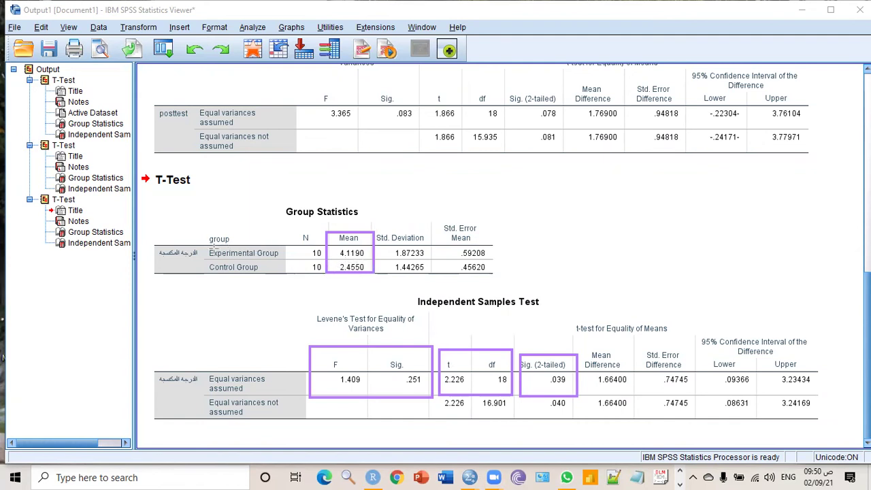
pyautogui.moveTo(332, 247); pyautogui.dragTo(368, 262)
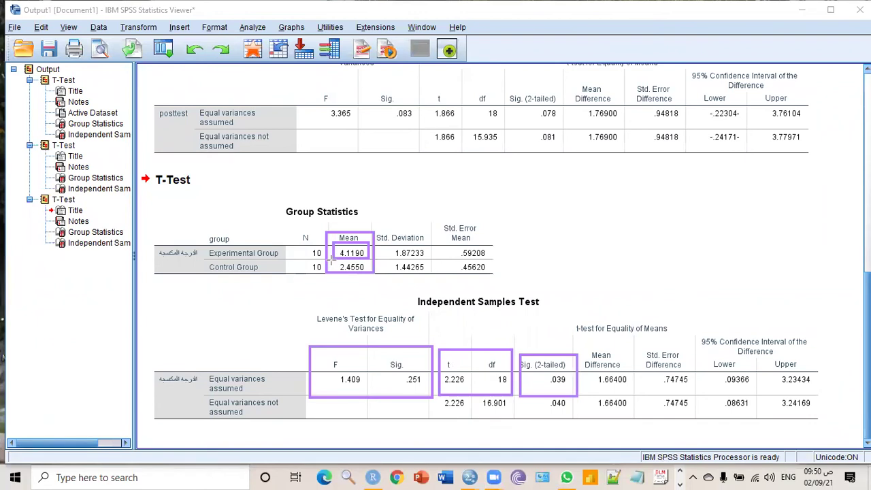
pyautogui.moveTo(332, 259); pyautogui.dragTo(369, 275)
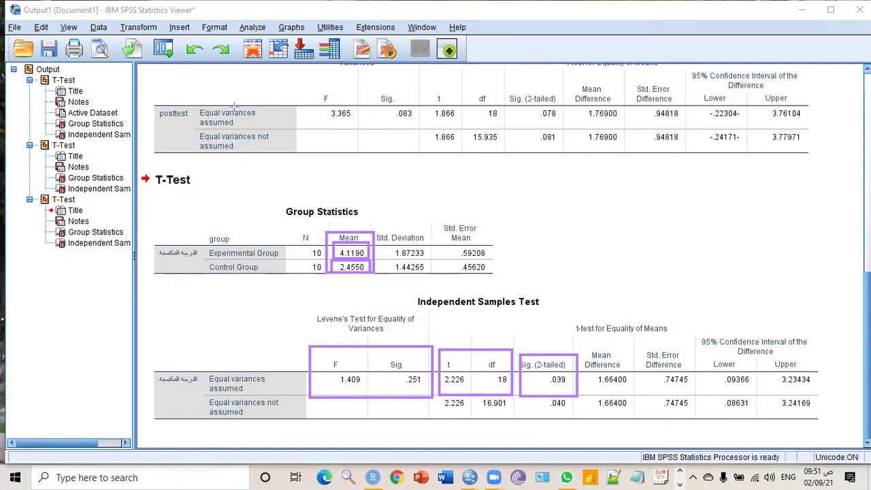
# Step: Return to the data and compare the pretest and posttest scores of the first two cases
pyautogui.hotkey('alt', 'Tab')
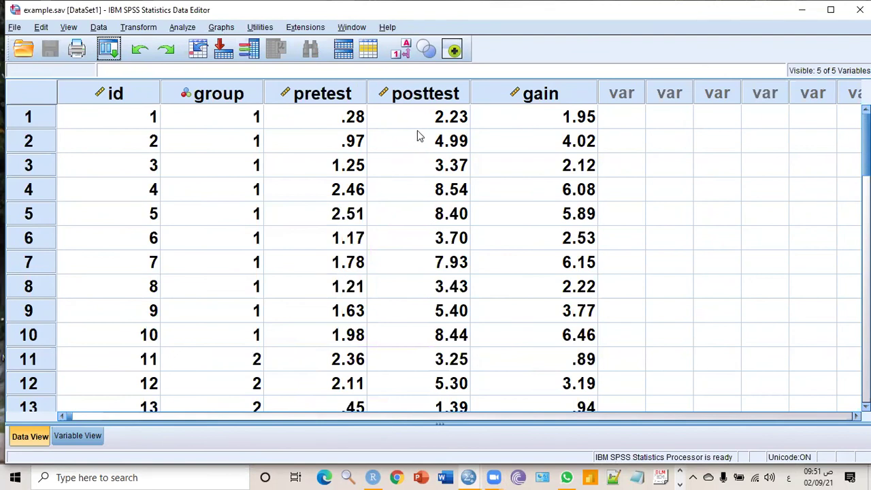
pyautogui.click(439, 118)
pyautogui.click(322, 120)
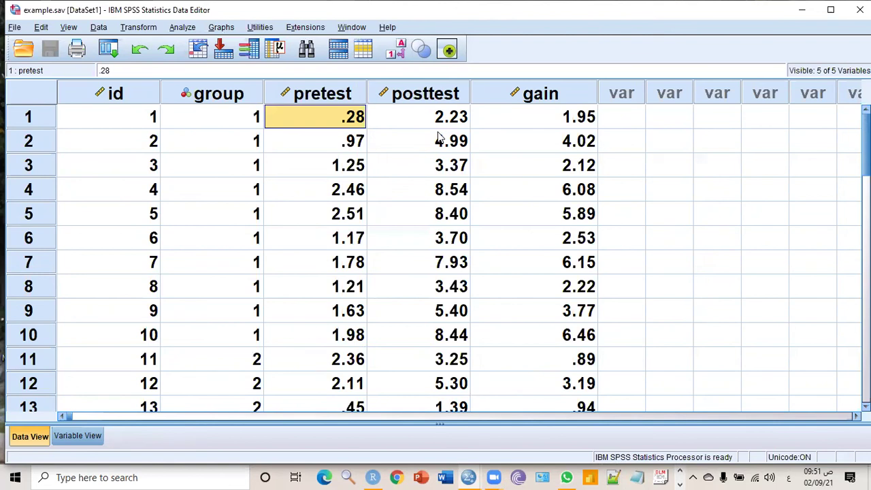
pyautogui.click(329, 148)
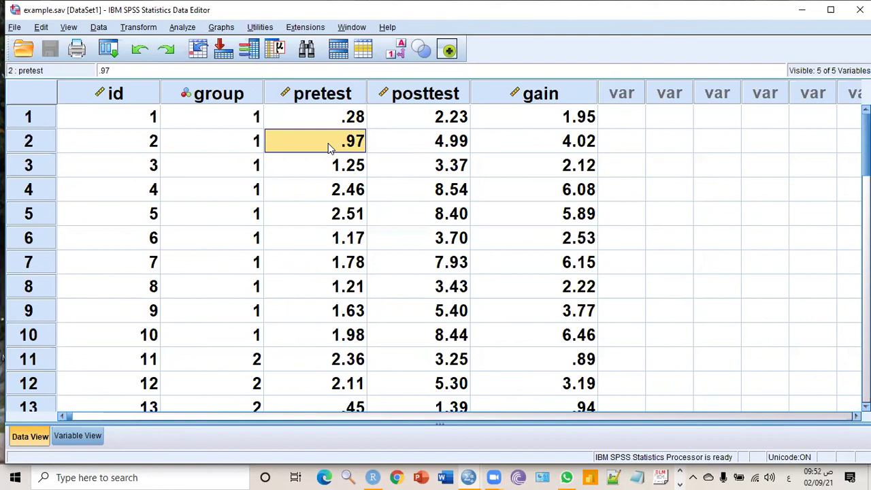
pyautogui.click(340, 128)
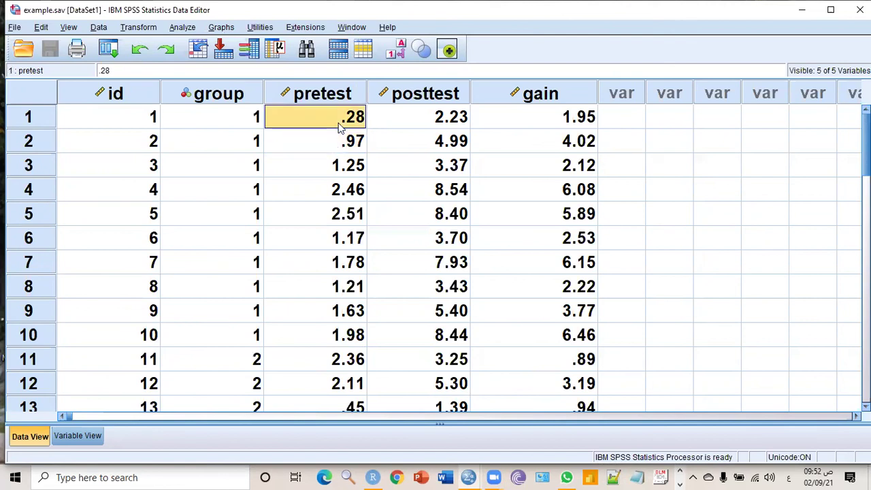
pyautogui.click(443, 128)
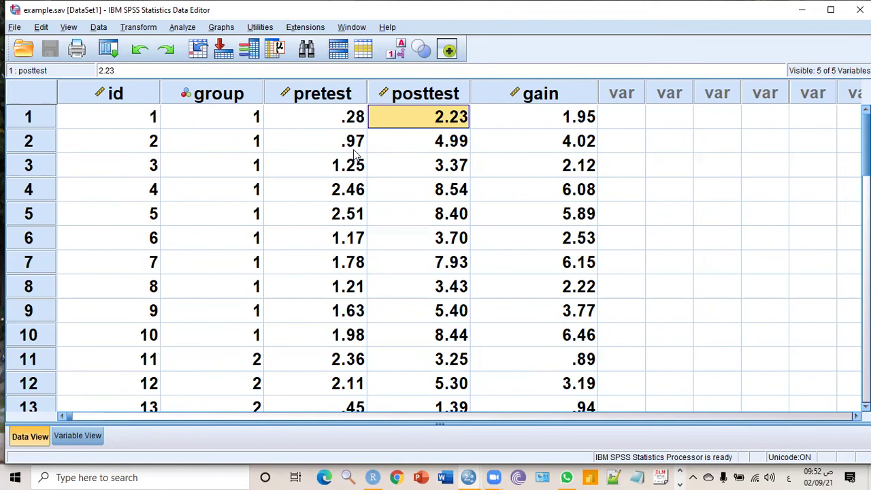
pyautogui.click(458, 150)
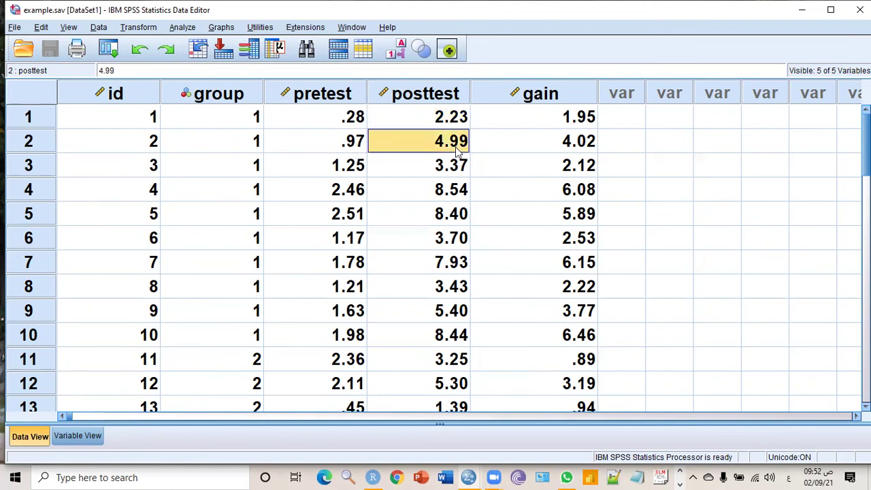
pyautogui.click(332, 149)
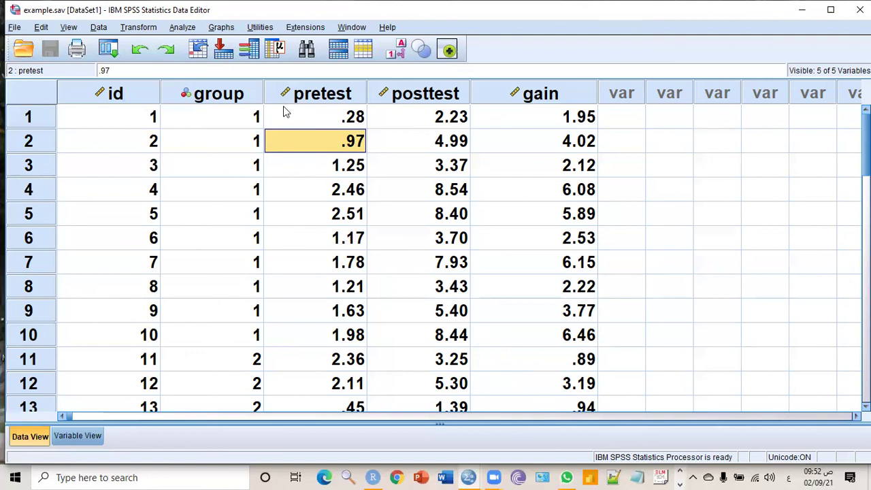
# Step: Return to the output and compare the posttest and gain tests on mean difference, t, two-tailed significance and standard error of the difference
pyautogui.click(352, 27)
pyautogui.click(398, 142)
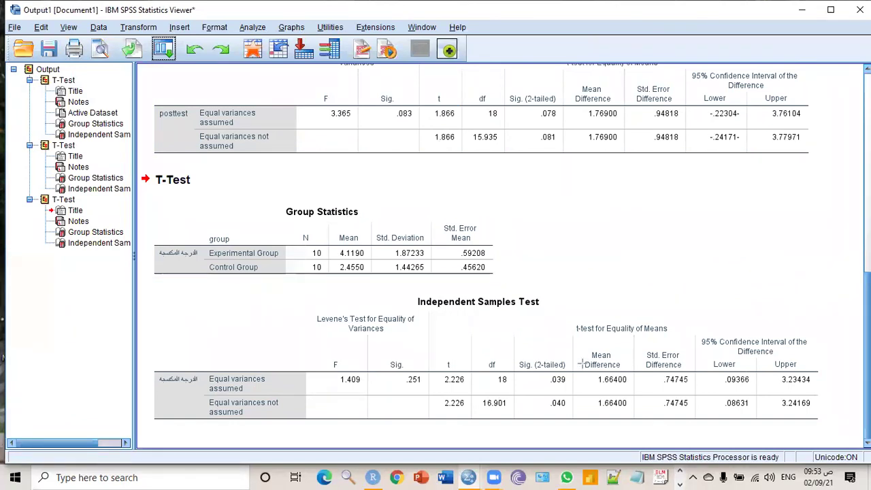
pyautogui.moveTo(574, 371)
pyautogui.mouseDown()
pyautogui.moveTo(637, 376)
pyautogui.moveTo(637, 391)
pyautogui.mouseUp()
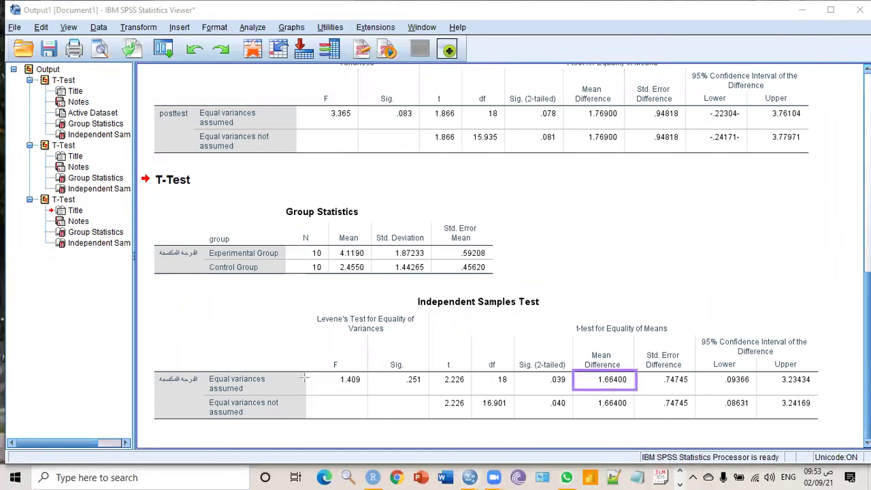
pyautogui.moveTo(315, 356)
pyautogui.mouseDown()
pyautogui.moveTo(422, 381)
pyautogui.moveTo(428, 390)
pyautogui.mouseUp()
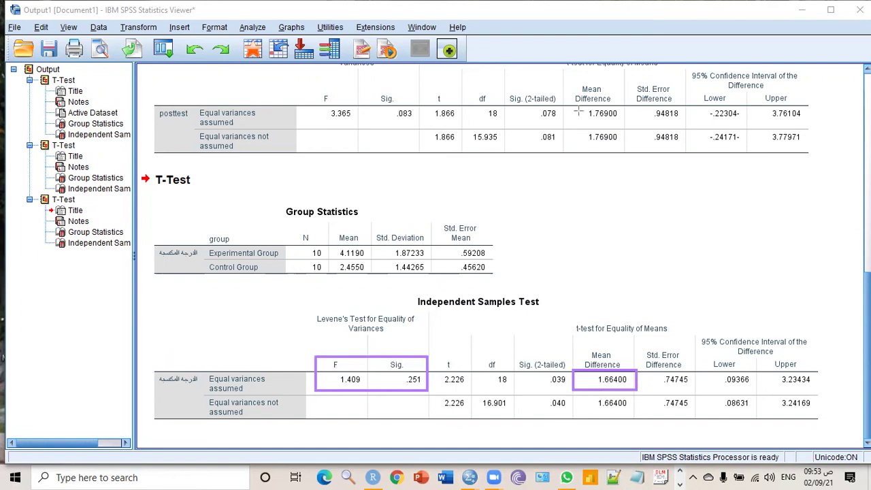
pyautogui.moveTo(578, 107); pyautogui.dragTo(626, 128)
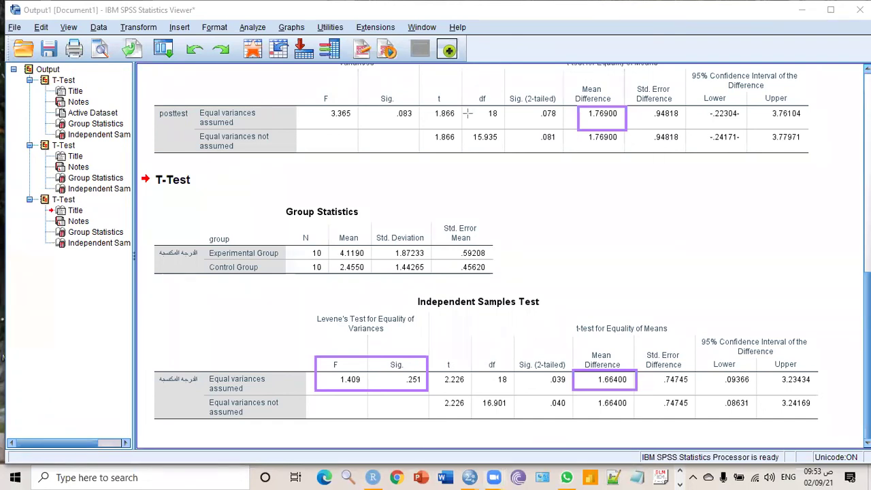
pyautogui.moveTo(416, 107)
pyautogui.mouseDown()
pyautogui.moveTo(475, 106)
pyautogui.moveTo(563, 128)
pyautogui.mouseUp()
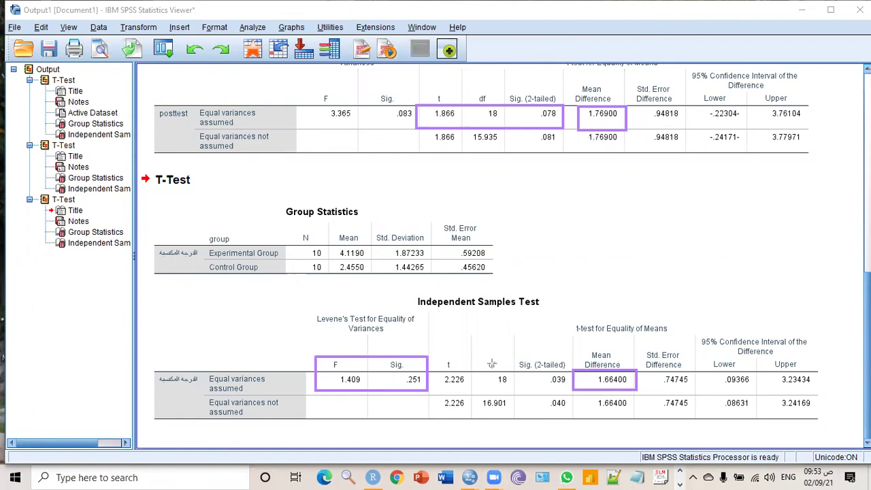
pyautogui.moveTo(434, 354)
pyautogui.mouseDown()
pyautogui.moveTo(523, 367)
pyautogui.moveTo(571, 398)
pyautogui.mouseUp()
pyautogui.moveTo(529, 367)
pyautogui.mouseDown()
pyautogui.moveTo(572, 382)
pyautogui.moveTo(571, 393)
pyautogui.mouseUp()
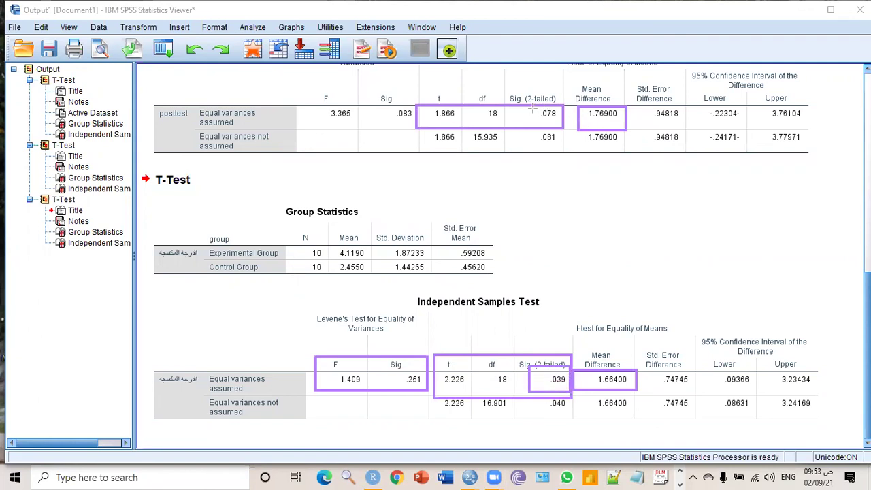
pyautogui.moveTo(533, 105); pyautogui.dragTo(565, 128)
pyautogui.moveTo(627, 74)
pyautogui.mouseDown()
pyautogui.moveTo(678, 109)
pyautogui.moveTo(685, 126)
pyautogui.mouseUp()
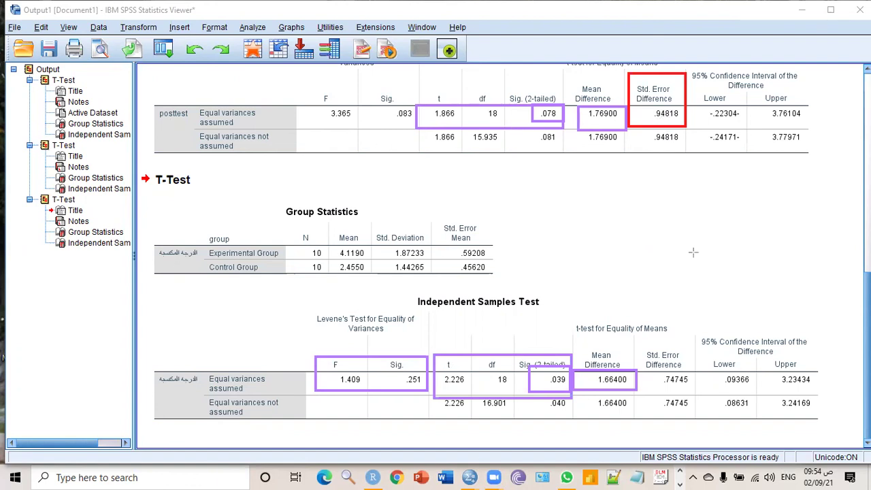
pyautogui.moveTo(644, 339)
pyautogui.mouseDown()
pyautogui.moveTo(687, 372)
pyautogui.moveTo(697, 392)
pyautogui.mouseUp()
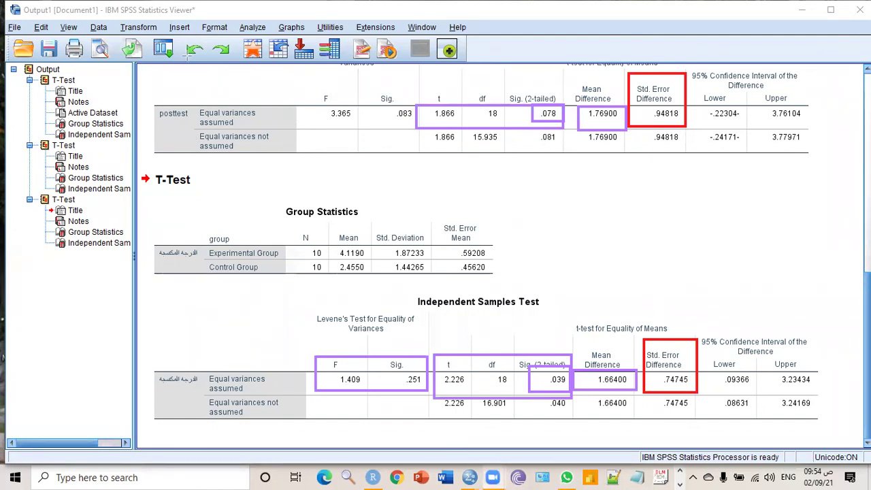
# Step: Review the gain column in the data, and compare the posttest and gain mean differences and the gain standard error in the output
pyautogui.click(252, 49)
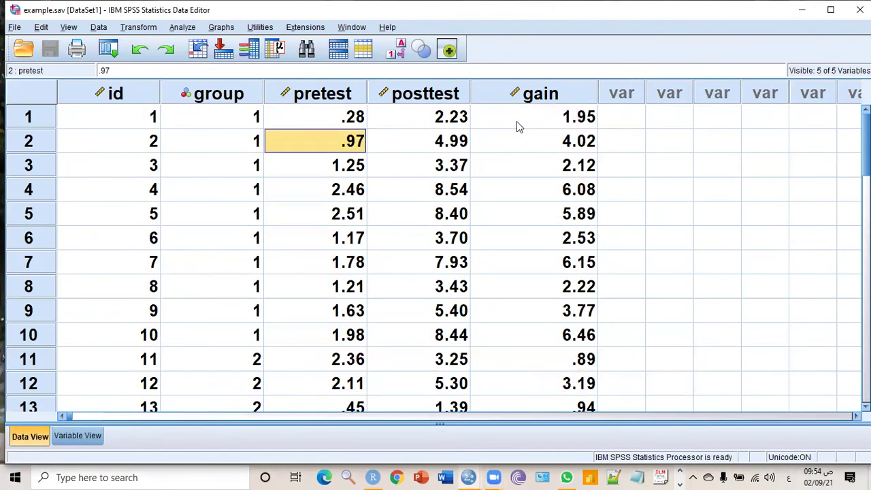
pyautogui.click(593, 101)
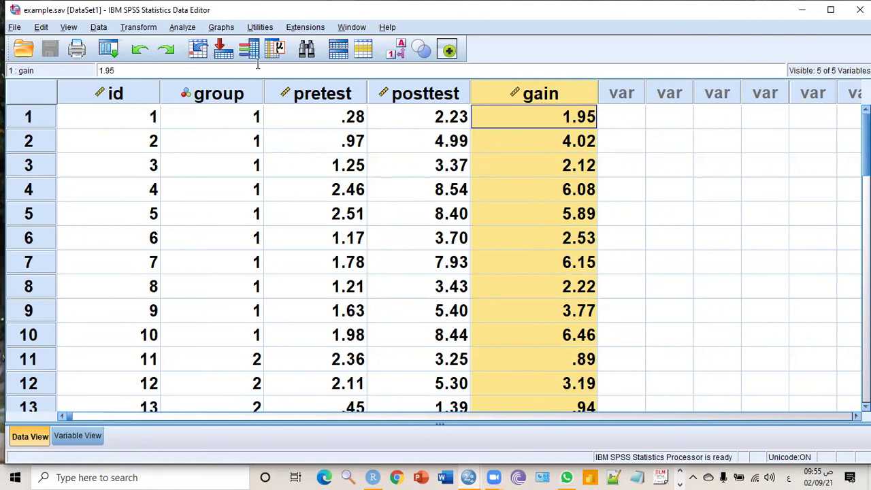
pyautogui.click(352, 27)
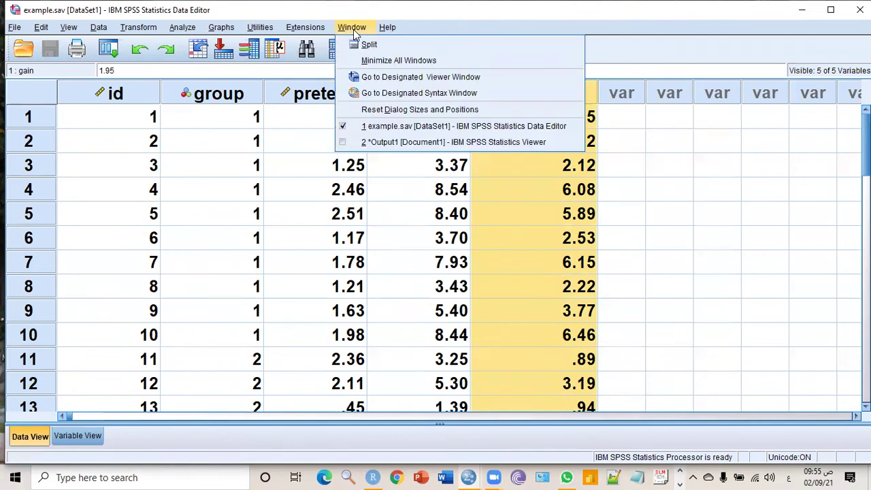
pyautogui.click(393, 142)
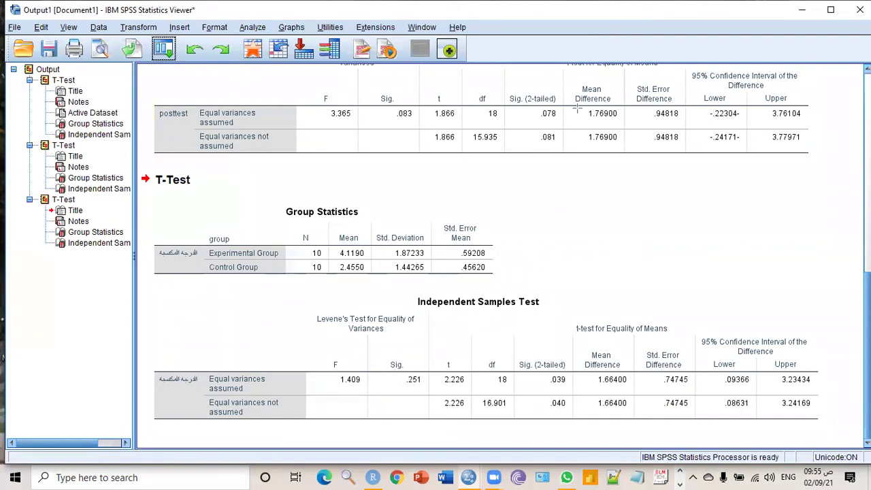
pyautogui.moveTo(576, 102); pyautogui.dragTo(621, 124)
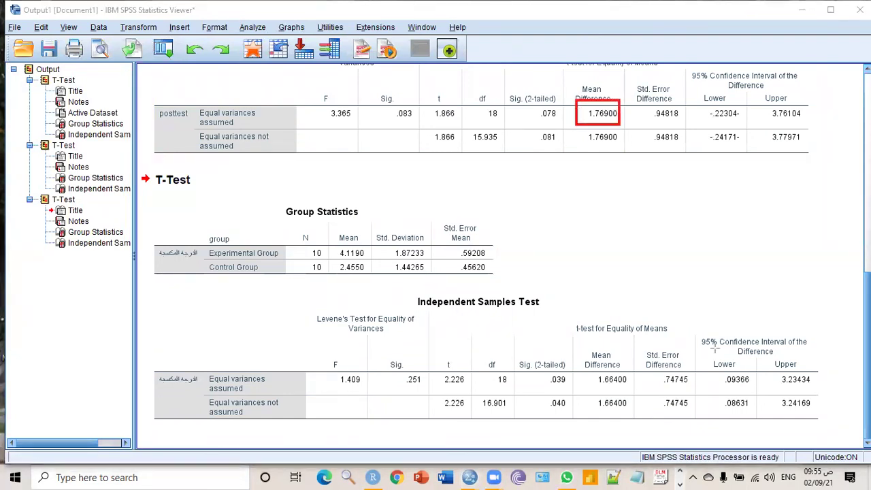
pyautogui.moveTo(584, 362)
pyautogui.mouseDown()
pyautogui.moveTo(647, 375)
pyautogui.moveTo(636, 391)
pyautogui.mouseUp()
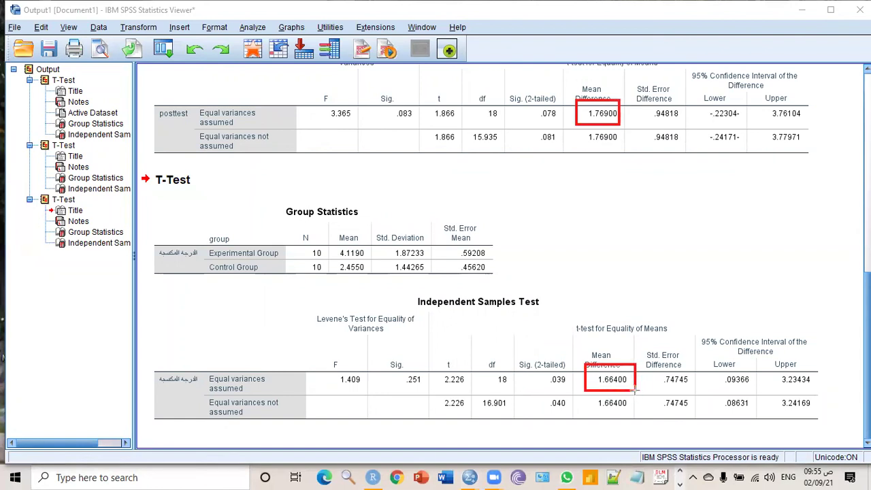
pyautogui.moveTo(637, 349)
pyautogui.mouseDown()
pyautogui.moveTo(697, 357)
pyautogui.moveTo(697, 394)
pyautogui.mouseUp()
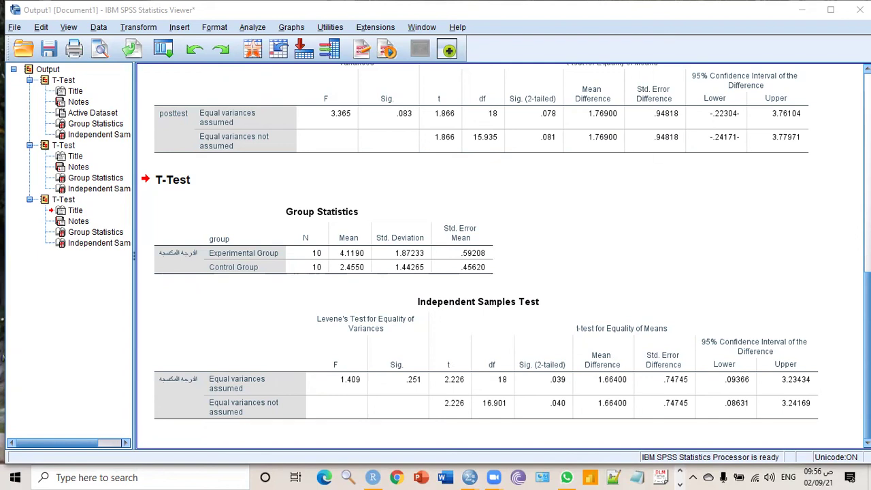
# Step: Revisit the data briefly, and compare the equal-variances two-tailed significance of the posttest and gain t tests in the output
pyautogui.click(260, 54)
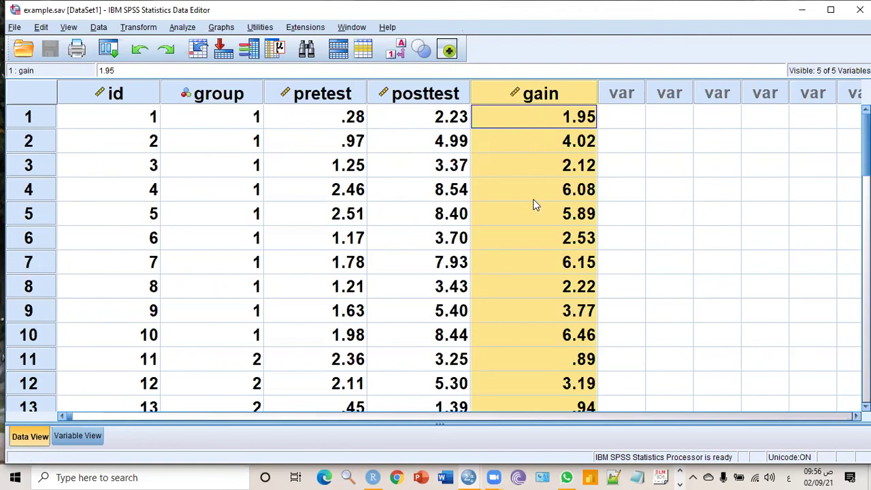
pyautogui.click(352, 28)
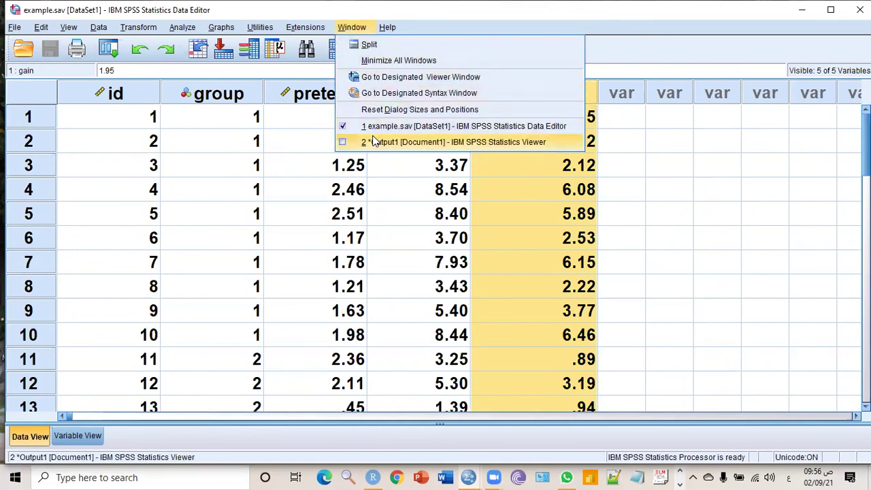
pyautogui.click(442, 140)
pyautogui.scroll(3, 448, 237)
pyautogui.click(632, 290)
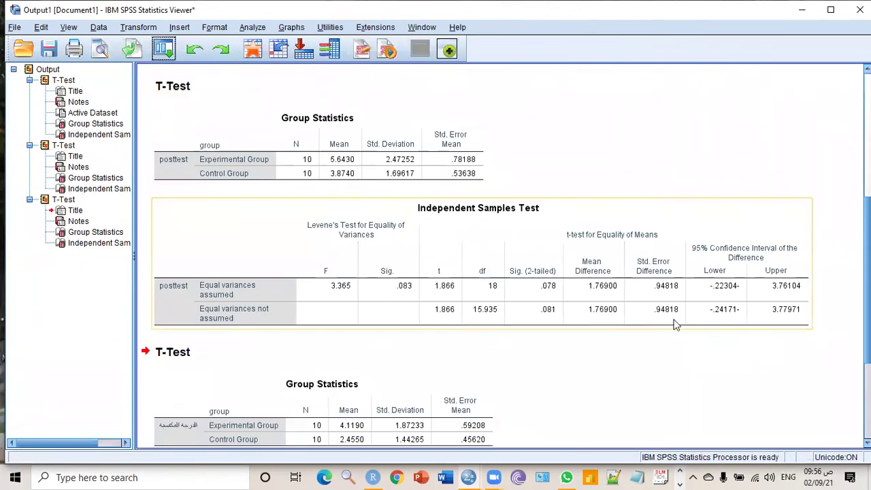
pyautogui.click(585, 138)
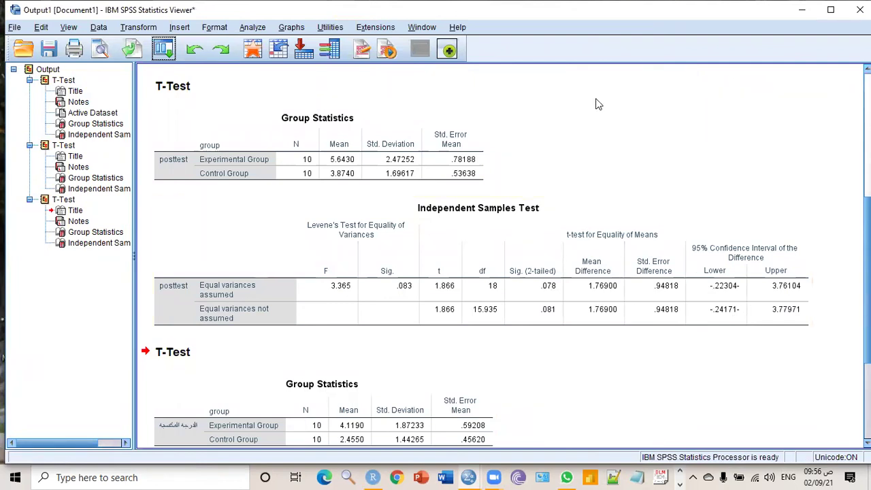
pyautogui.moveTo(507, 261); pyautogui.dragTo(563, 304)
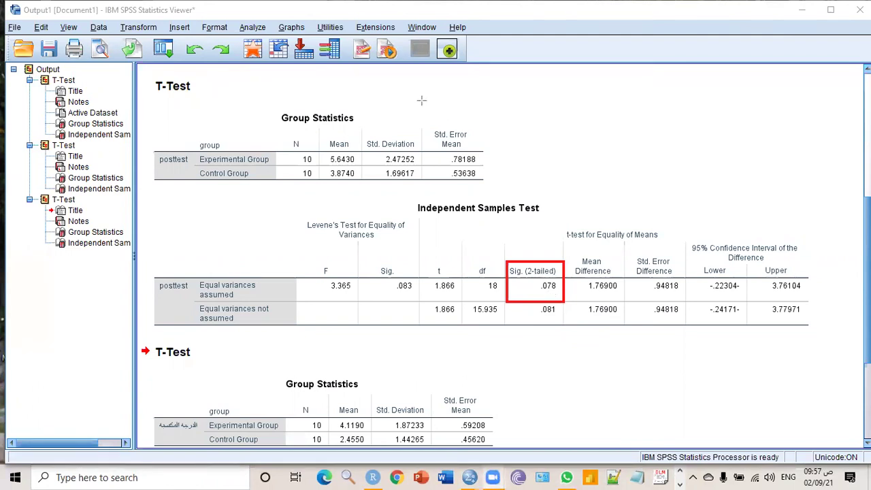
pyautogui.scroll(-2, 421, 101)
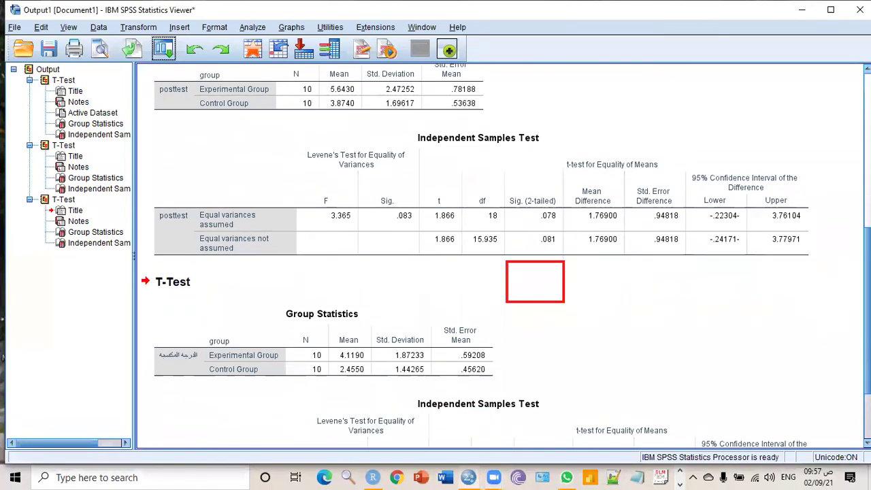
pyautogui.scroll(-3, 648, 426)
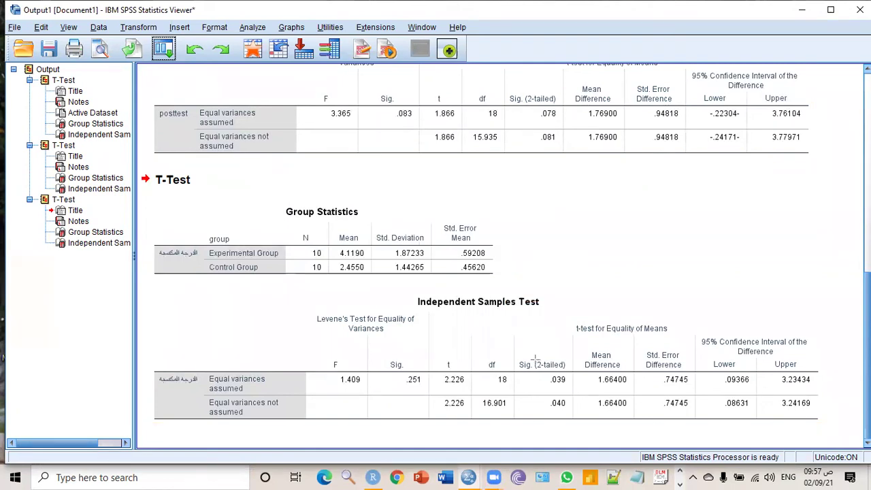
pyautogui.moveTo(517, 354)
pyautogui.mouseDown()
pyautogui.moveTo(551, 363)
pyautogui.moveTo(569, 393)
pyautogui.mouseUp()
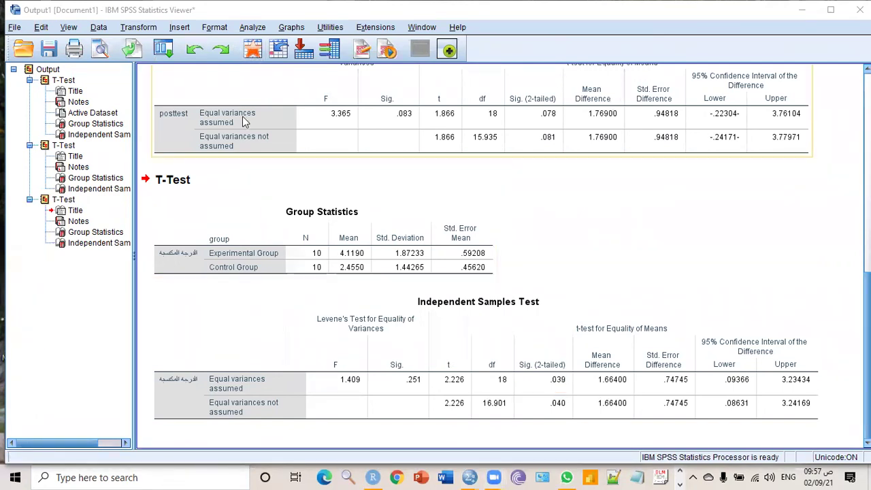
# Step: Return to the data and select the entire pretest column for review
pyautogui.click(252, 49)
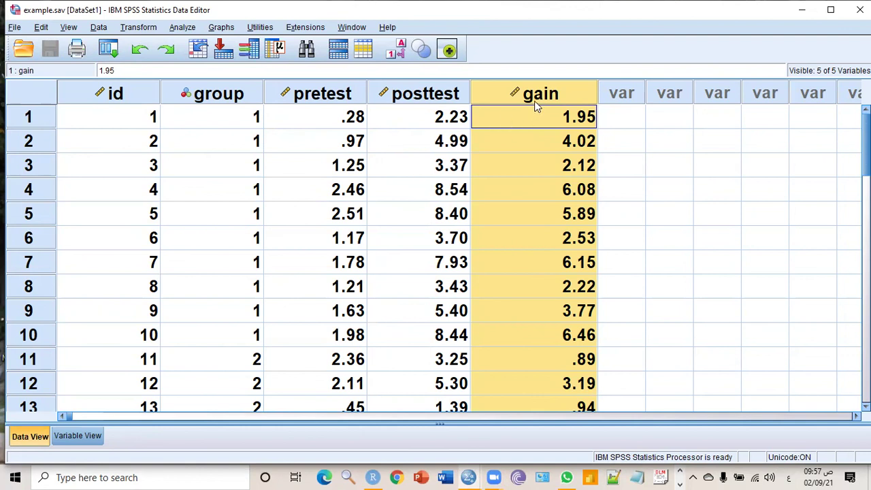
pyautogui.click(307, 94)
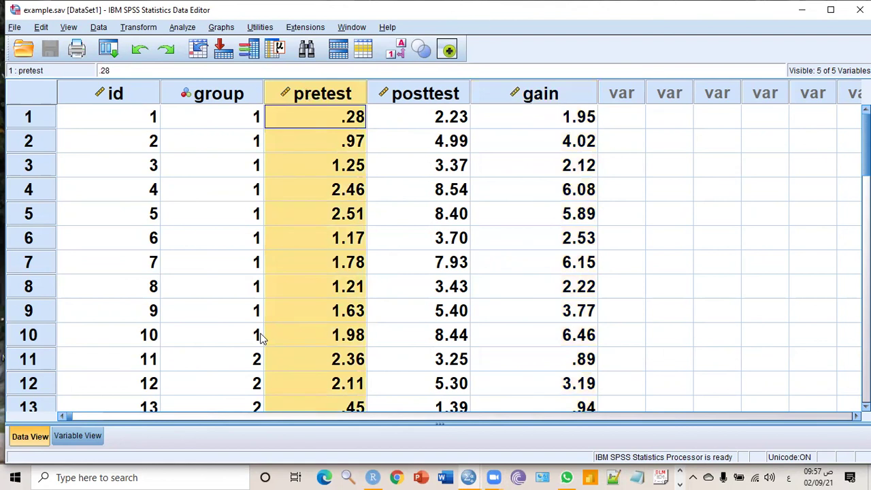